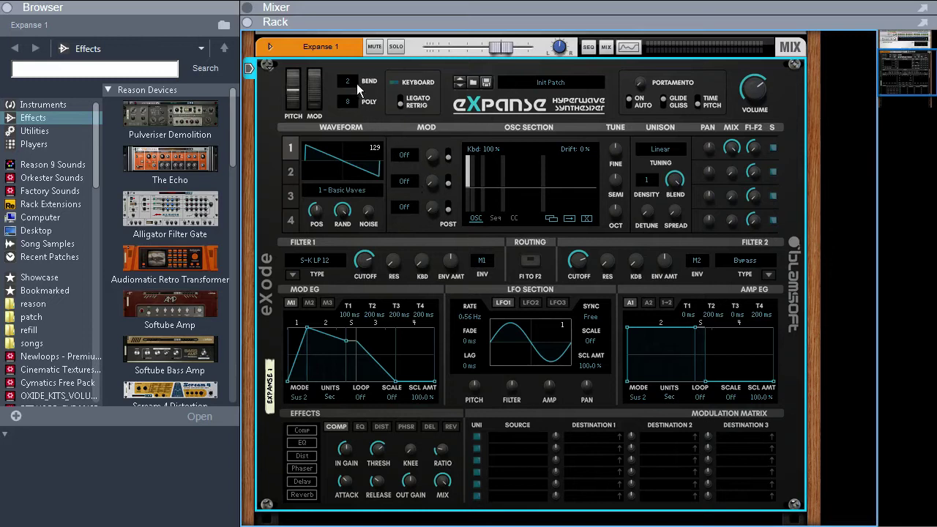
Set the bend range to 12 and polyphony to 1 voice, and adjust the synth's master volume slightly
{"action": "left_click_drag", "start_coordinate": [357, 83], "coordinate": [352, 26]}
{"action": "left_click_drag", "start_coordinate": [354, 83], "coordinate": [356, 70]}
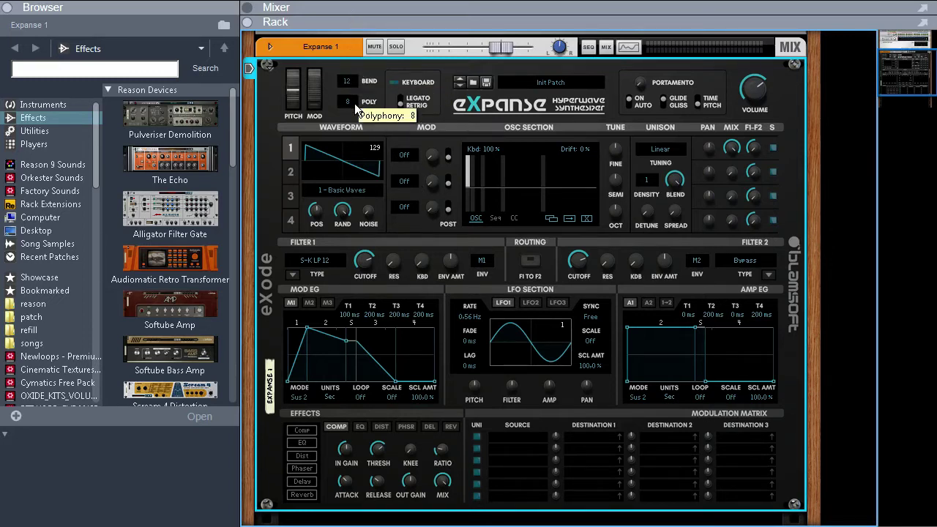
{"action": "left_click_drag", "start_coordinate": [354, 103], "coordinate": [371, 259]}
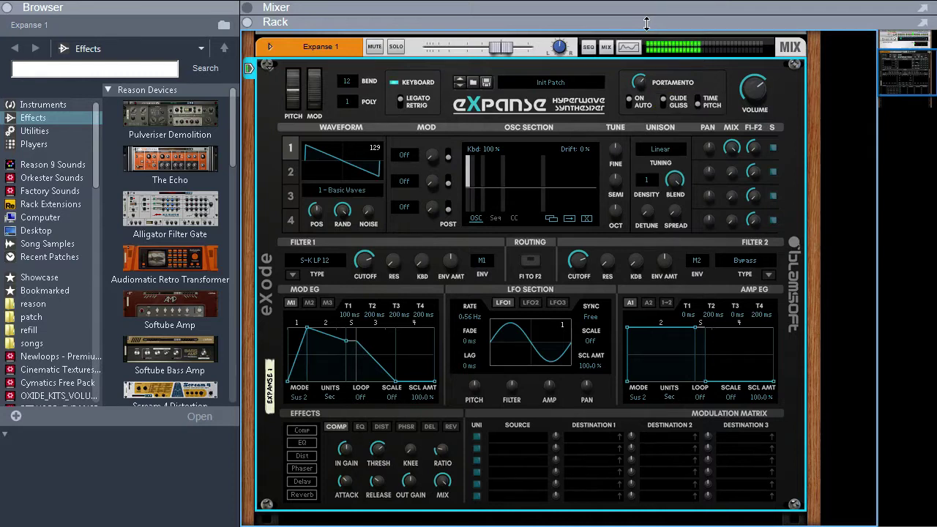
{"action": "left_click_drag", "start_coordinate": [751, 90], "coordinate": [756, 85]}
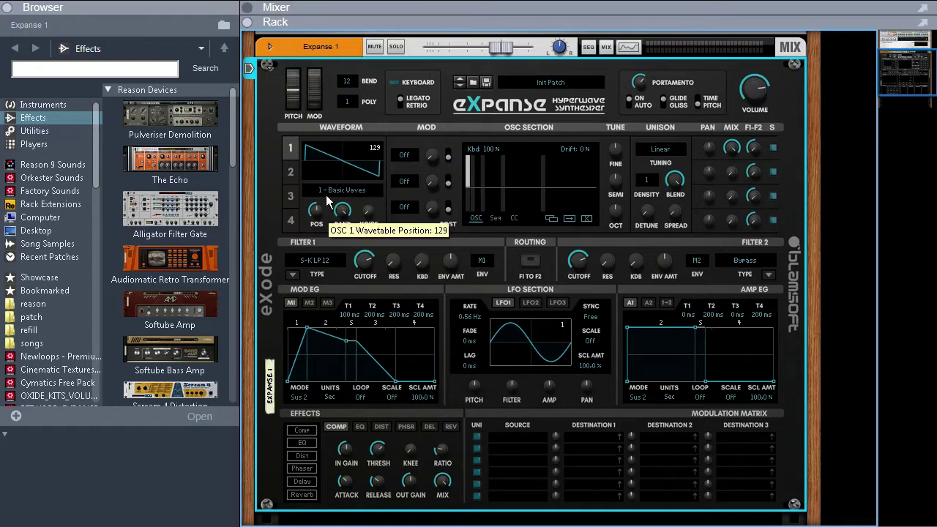
Load the 20 - FM Ratio 1-2 wavetable at position 9 in oscillator 1, and set filter 1 to Bypass
{"action": "left_click_drag", "start_coordinate": [341, 178], "coordinate": [355, 134]}
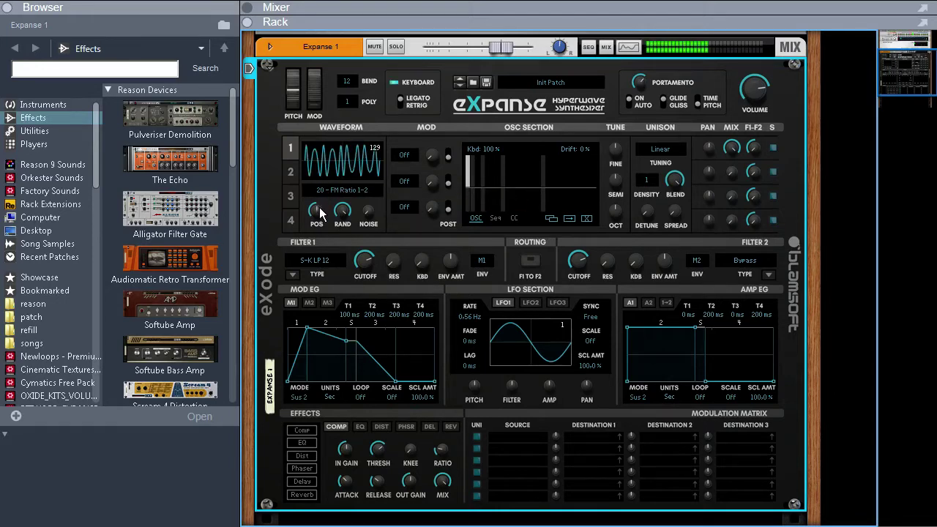
{"action": "left_click", "coordinate": [294, 275]}
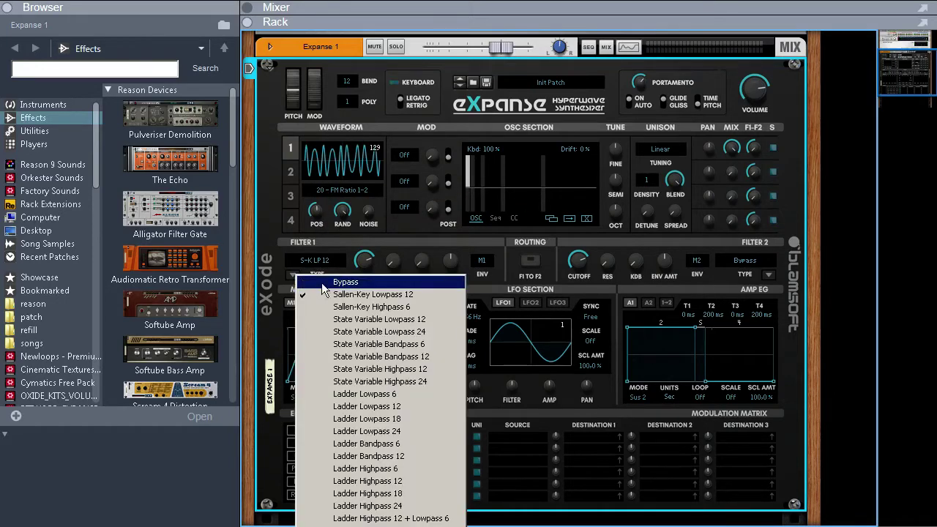
{"action": "left_click", "coordinate": [365, 285]}
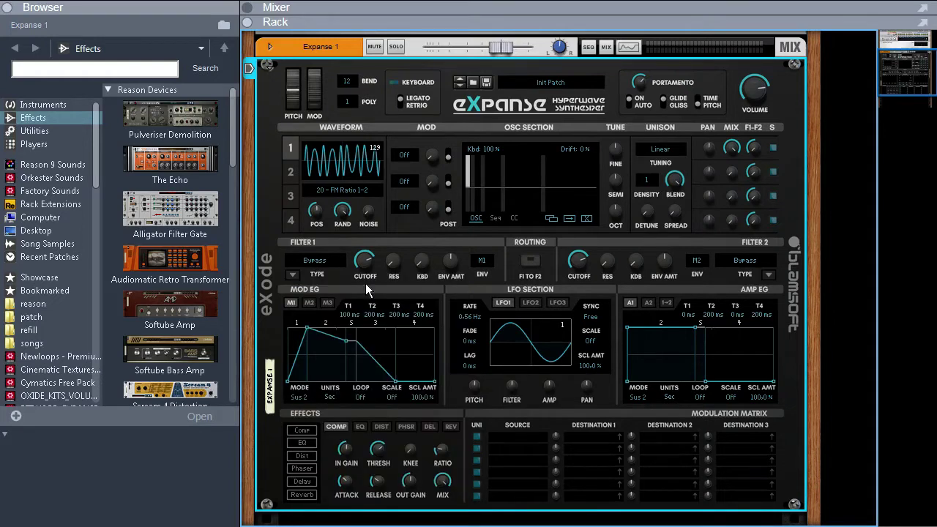
{"action": "left_click_drag", "start_coordinate": [319, 214], "coordinate": [324, 258]}
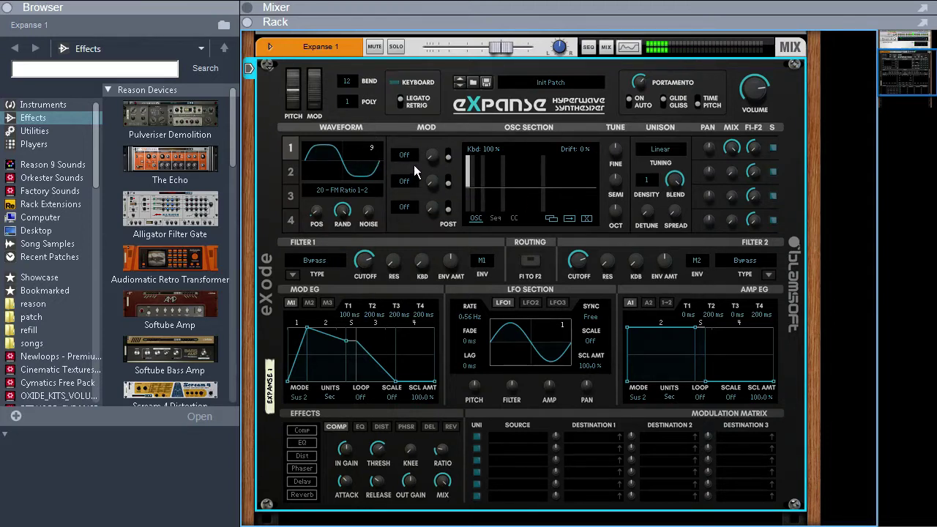
Set oscillator 1's first modulation slot to FM and sync LFO 1 to 1/4
{"action": "left_click_drag", "start_coordinate": [410, 147], "coordinate": [422, 193]}
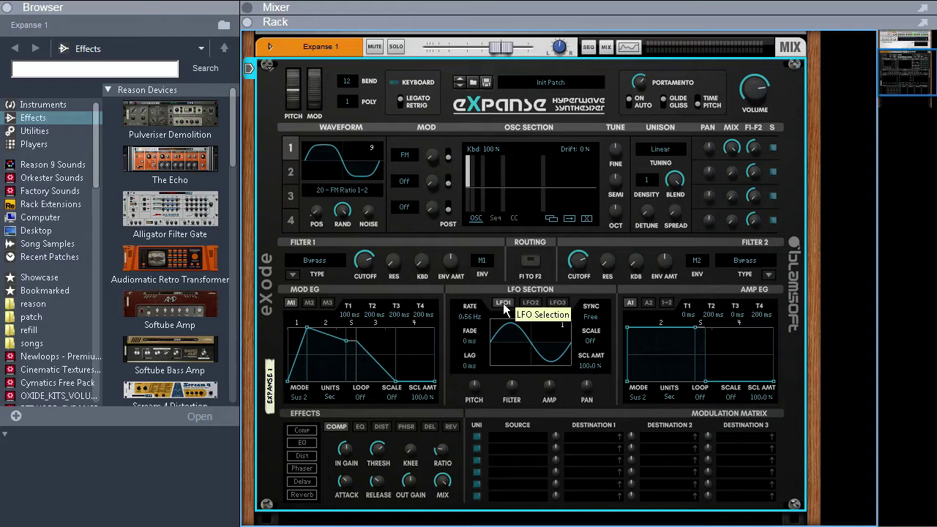
{"action": "left_click", "coordinate": [594, 324]}
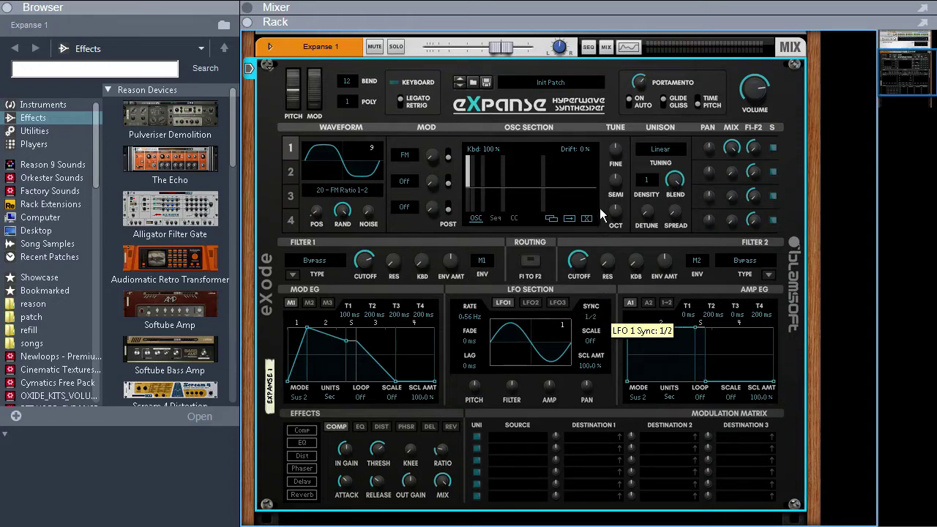
{"action": "mouse_move", "coordinate": [599, 208]}
{"action": "left_mouse_down"}
{"action": "mouse_move", "coordinate": [599, 187]}
{"action": "mouse_move", "coordinate": [599, 199]}
{"action": "left_mouse_up"}
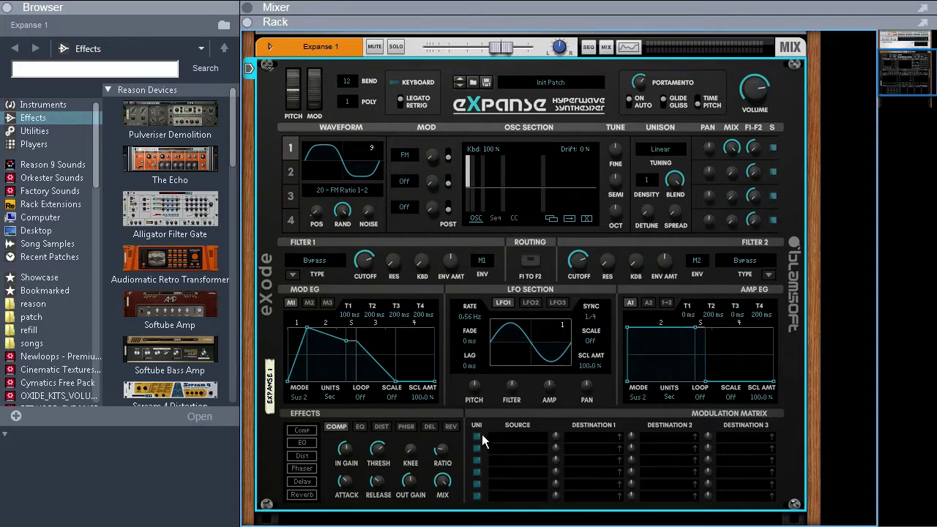
Route LFO 1 to OSC1 Mod 1 Amt in the first row of the modulation matrix
{"action": "left_click", "coordinate": [505, 438]}
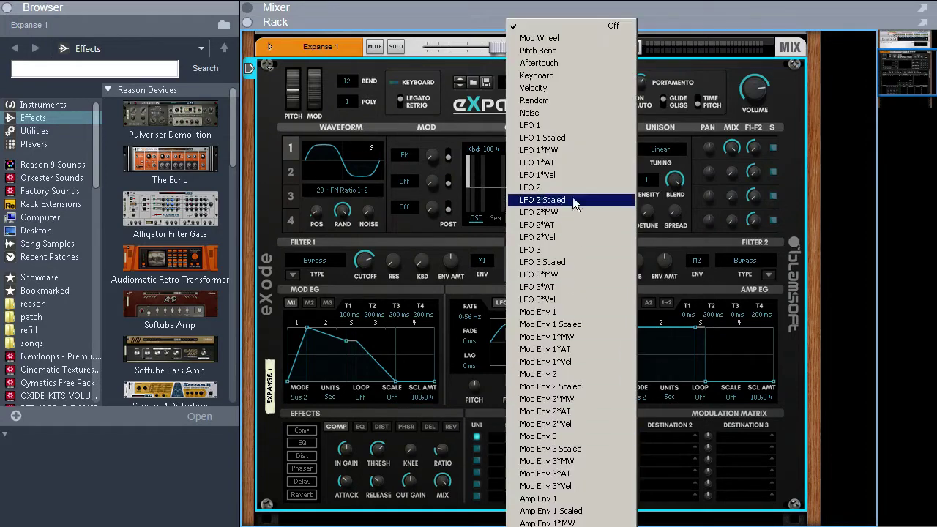
{"action": "left_click", "coordinate": [560, 125]}
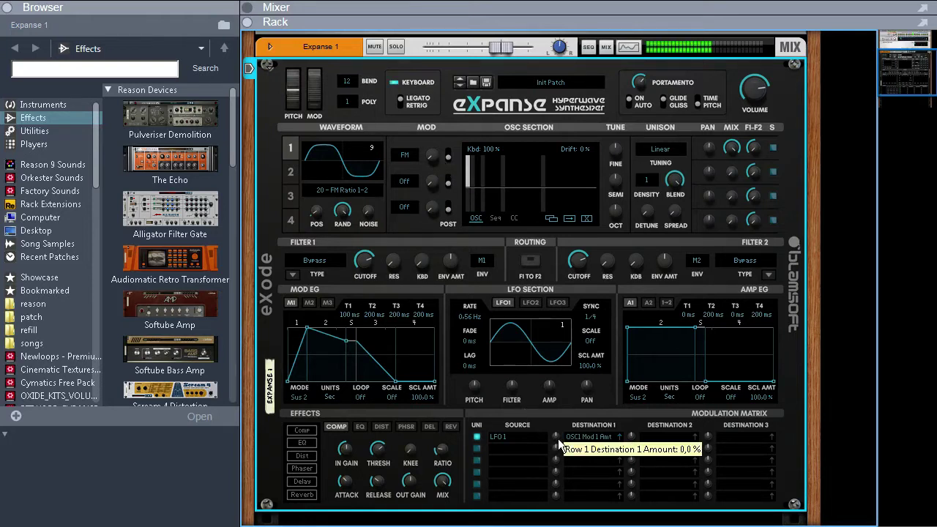
{"action": "scroll", "coordinate": [560, 442], "scroll_direction": "down", "scroll_amount": 2}
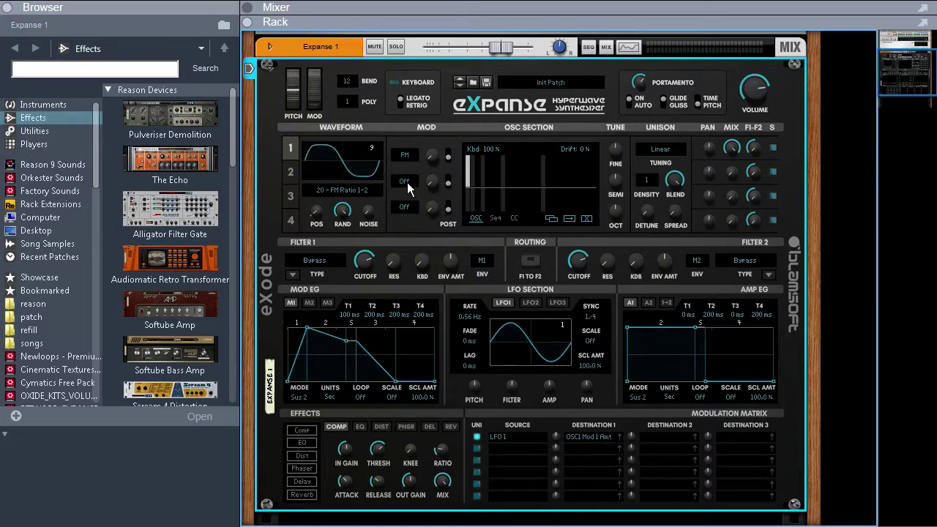
Set oscillator 1's second modulation slot to Sine, and raise LFO 1's modulation of OSC1 Mod 2 Amt as the second destination
{"action": "scroll", "coordinate": [408, 188], "scroll_direction": "down", "scroll_amount": 2}
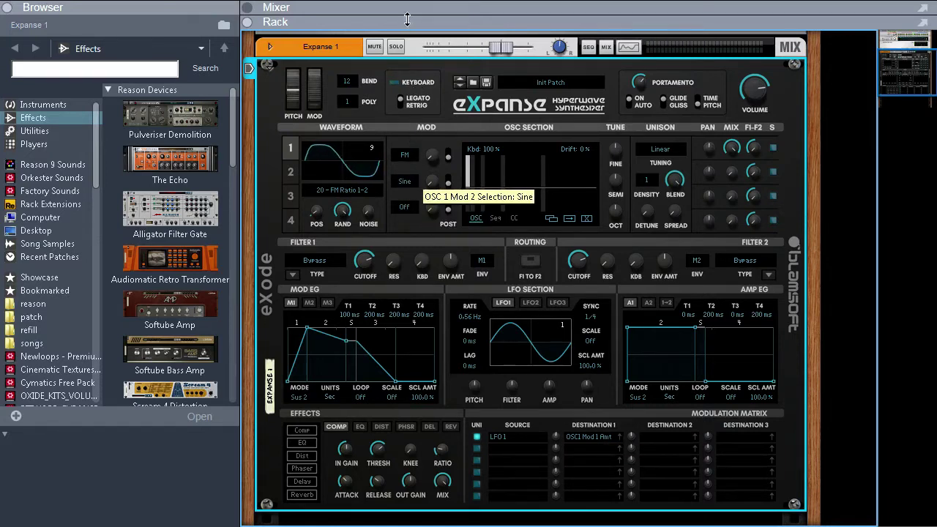
{"action": "mouse_move", "coordinate": [430, 182]}
{"action": "left_mouse_down"}
{"action": "mouse_move", "coordinate": [434, 162]}
{"action": "mouse_move", "coordinate": [432, 191]}
{"action": "left_mouse_up"}
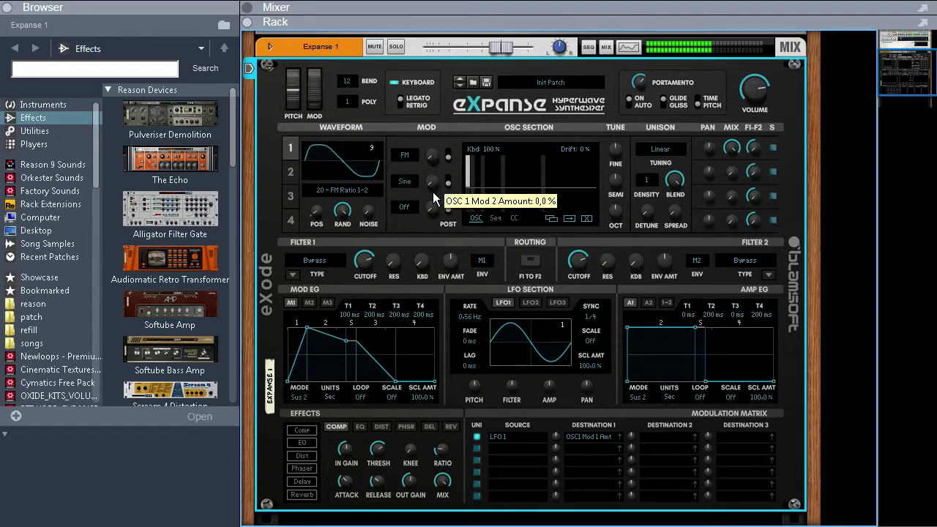
{"action": "left_click", "coordinate": [695, 437]}
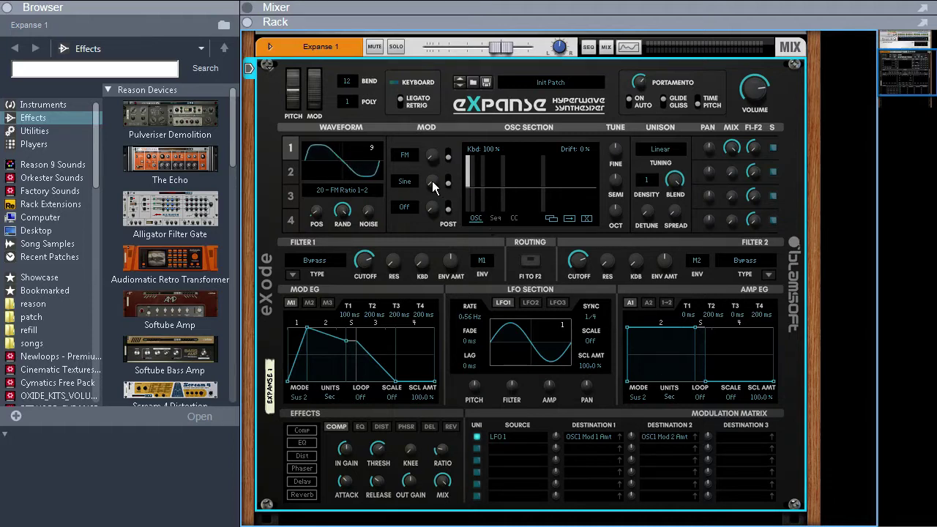
{"action": "left_click_drag", "start_coordinate": [631, 437], "coordinate": [633, 425]}
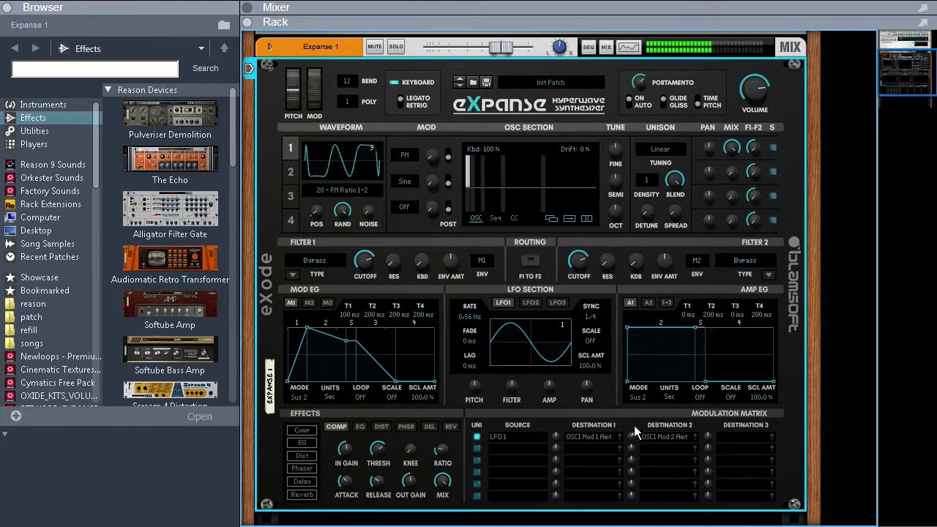
Sync LFO 2 to 1/2, and set oscillator 1's third modulation slot to Out with its amount around halfway
{"action": "left_click", "coordinate": [530, 303]}
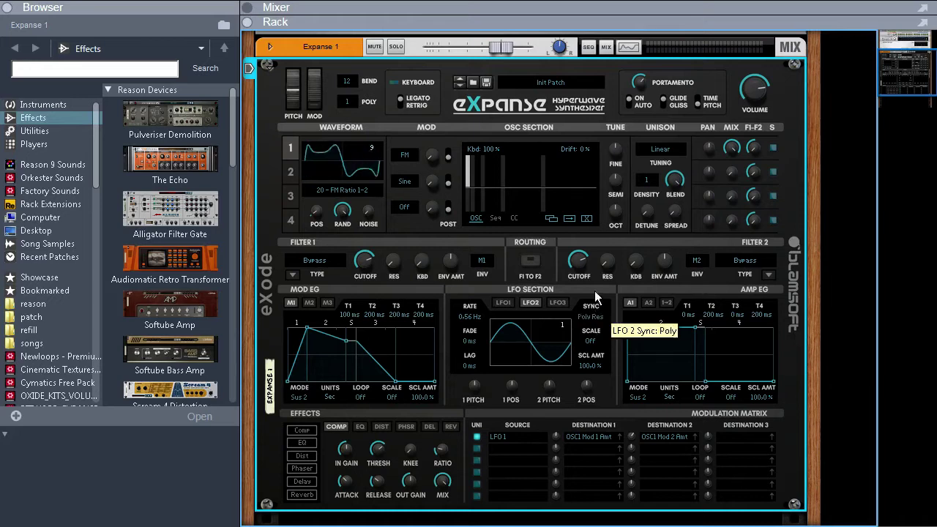
{"action": "left_click_drag", "start_coordinate": [597, 271], "coordinate": [596, 322]}
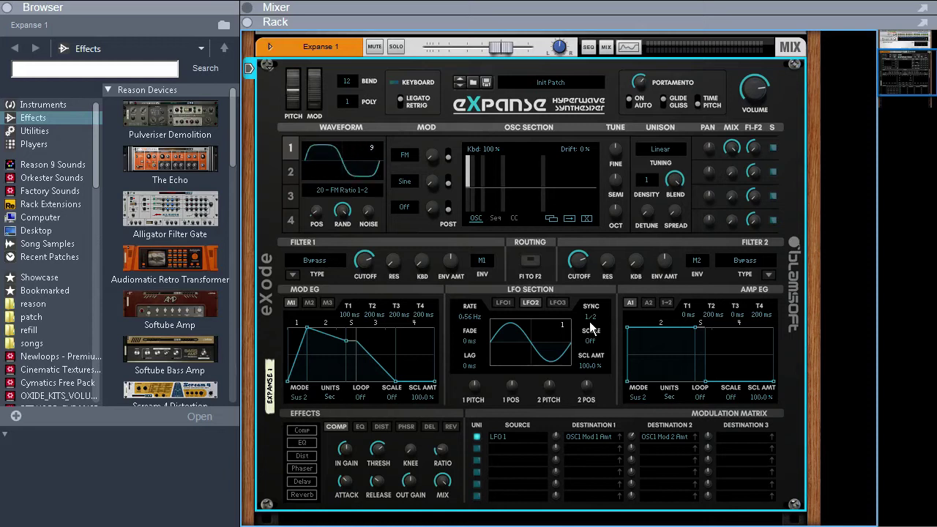
{"action": "left_click_drag", "start_coordinate": [409, 209], "coordinate": [435, 196]}
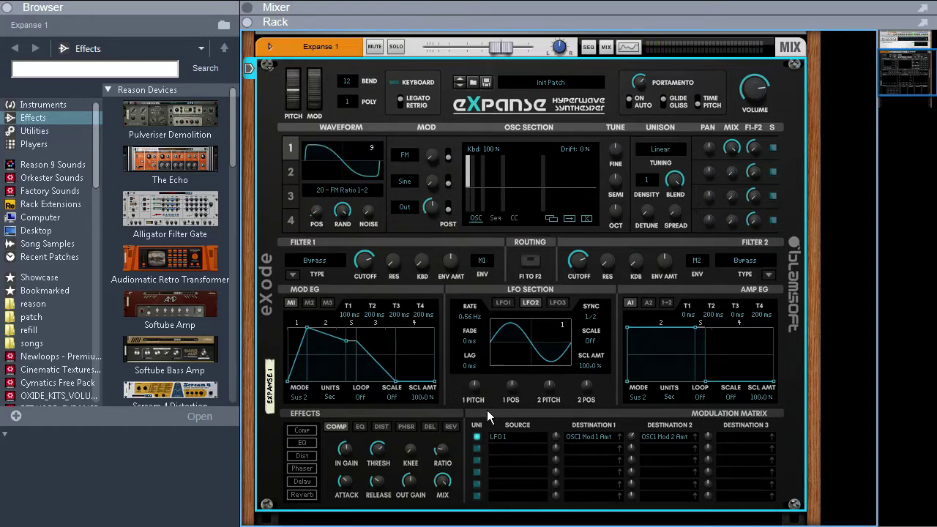
Route LFO 2 to OSC1 Mod 3 Amt in the second matrix row with a negative modulation amount
{"action": "left_click", "coordinate": [477, 448]}
{"action": "left_click", "coordinate": [498, 449]}
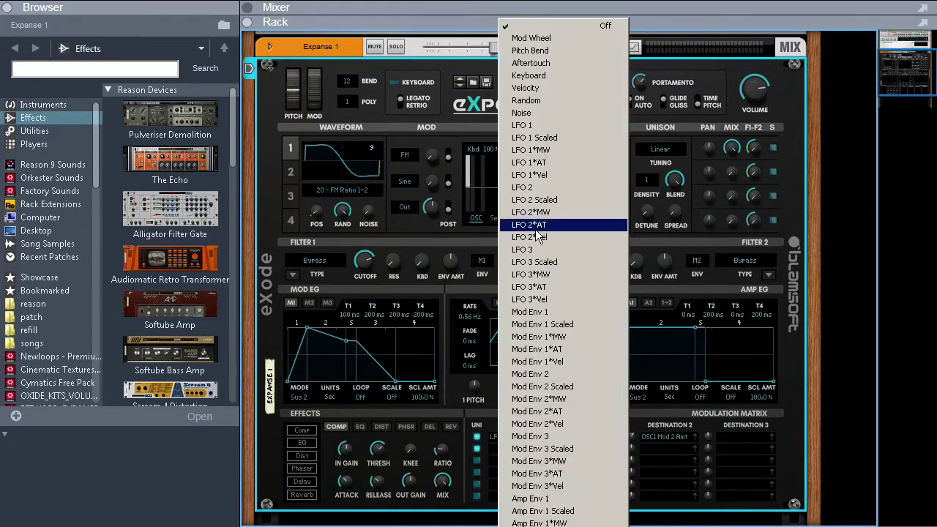
{"action": "left_click", "coordinate": [537, 186]}
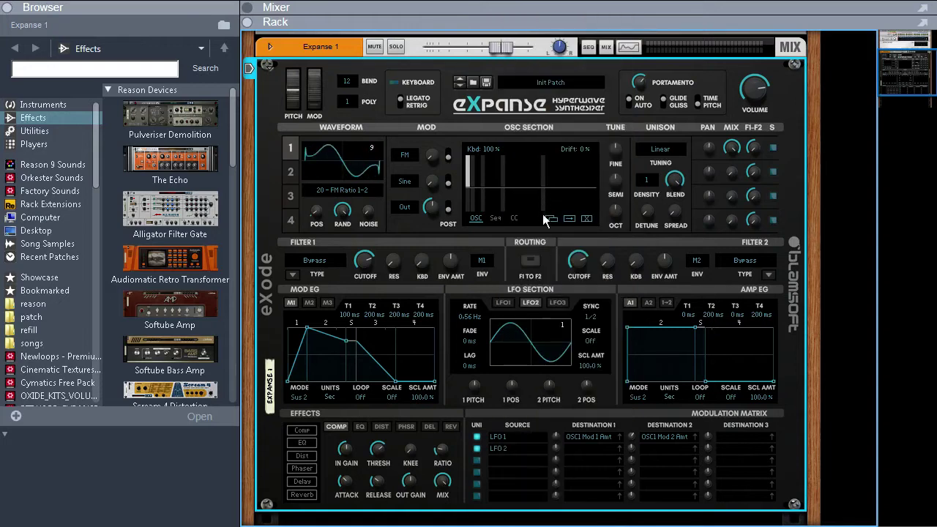
{"action": "left_click", "coordinate": [619, 448]}
{"action": "left_click", "coordinate": [432, 207]}
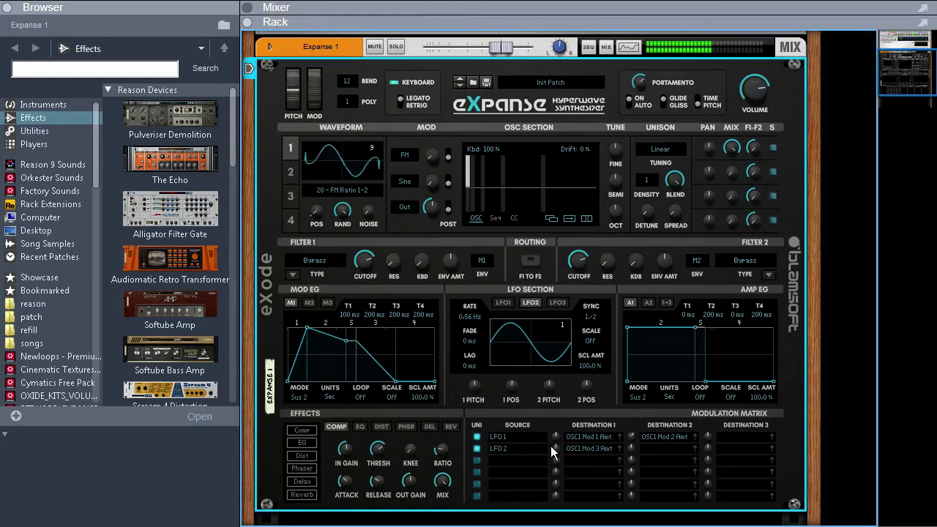
{"action": "left_click_drag", "start_coordinate": [552, 451], "coordinate": [578, 518]}
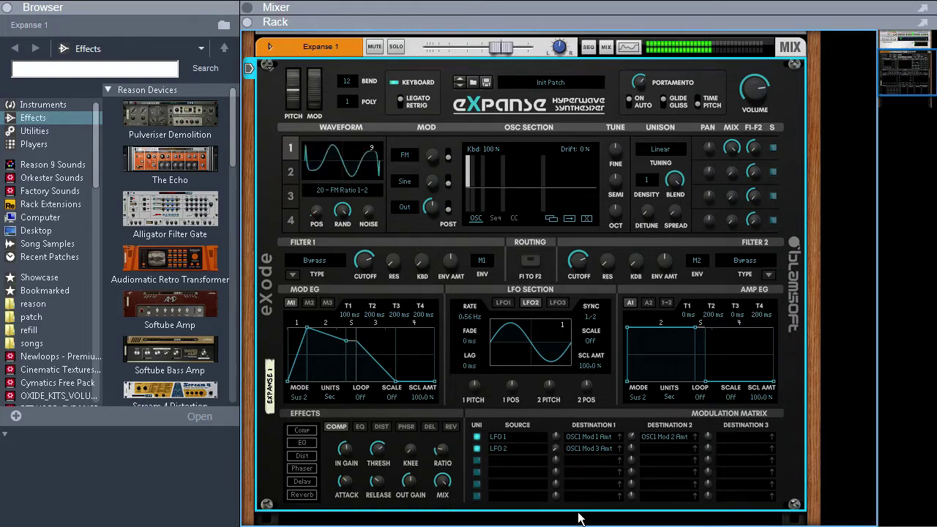
Add OSC1 Pos as the second destination of LFO 2 and adjust its modulation amount
{"action": "left_click", "coordinate": [694, 448]}
{"action": "left_click", "coordinate": [316, 213]}
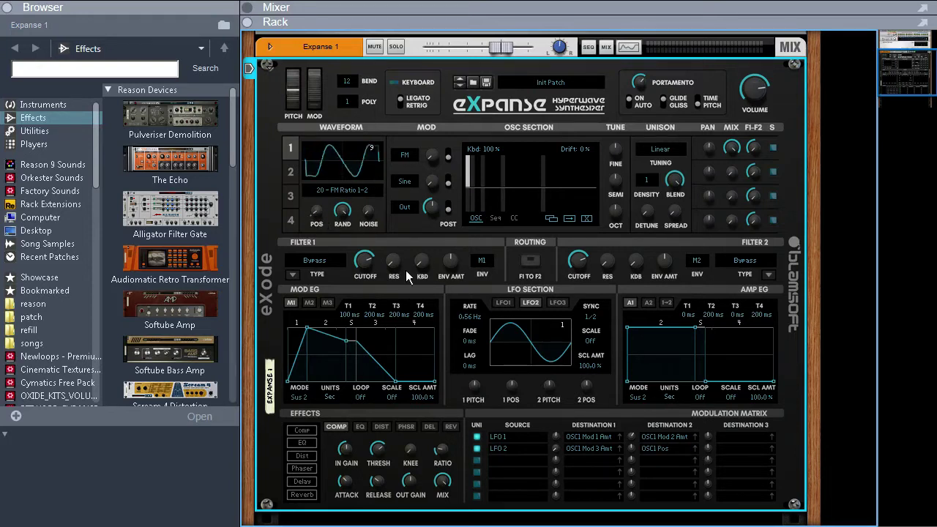
{"action": "left_click_drag", "start_coordinate": [632, 447], "coordinate": [644, 468]}
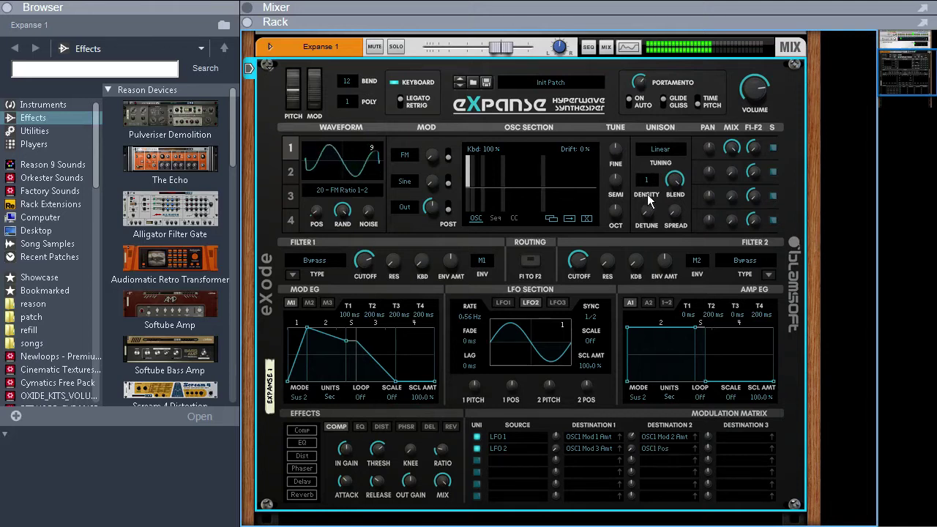
Set oscillator 1's unison density to 4 with 57% detune, and raise its stereo spread
{"action": "mouse_move", "coordinate": [654, 174]}
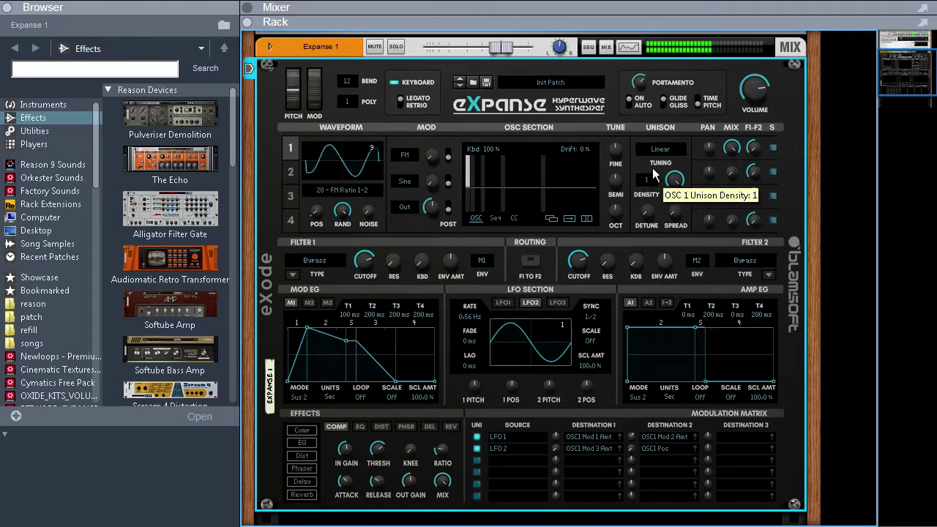
{"action": "mouse_move", "coordinate": [653, 173]}
{"action": "left_mouse_down"}
{"action": "mouse_move", "coordinate": [655, 99]}
{"action": "mouse_move", "coordinate": [657, 211]}
{"action": "mouse_move", "coordinate": [647, 159]}
{"action": "left_mouse_up"}
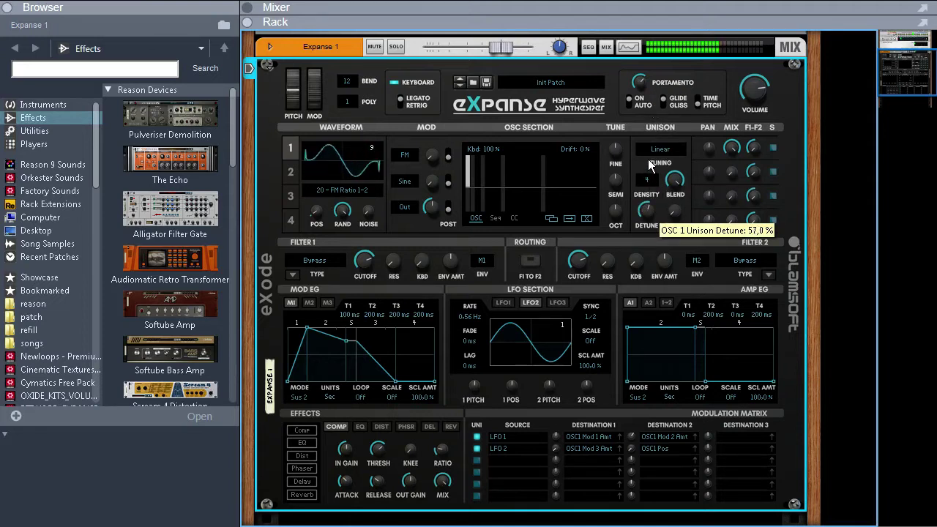
{"action": "left_click_drag", "start_coordinate": [674, 212], "coordinate": [674, 183]}
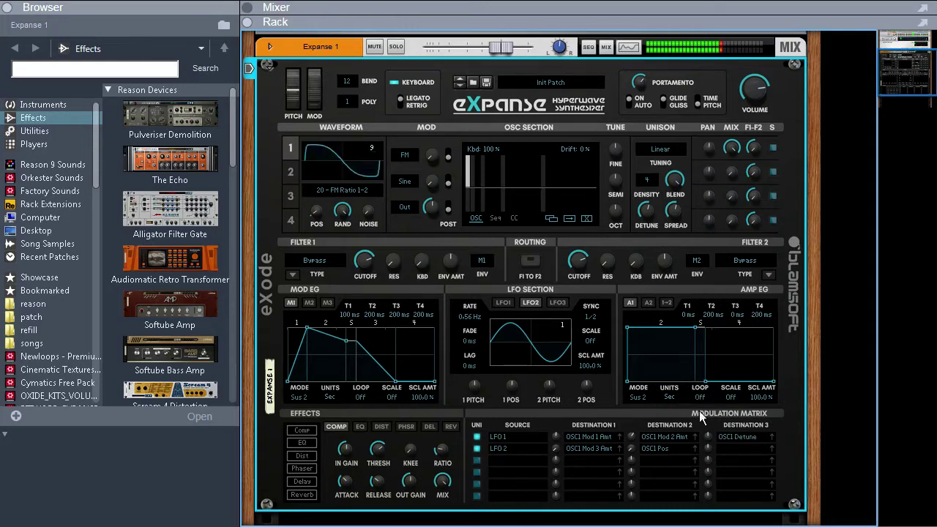
Adjust LFO 1's modulation amount for OSC1 Detune, and assign OSC1 Mod 1 Amt as LFO 2's third destination
{"action": "left_click_drag", "start_coordinate": [708, 439], "coordinate": [706, 453]}
{"action": "left_click", "coordinate": [432, 155]}
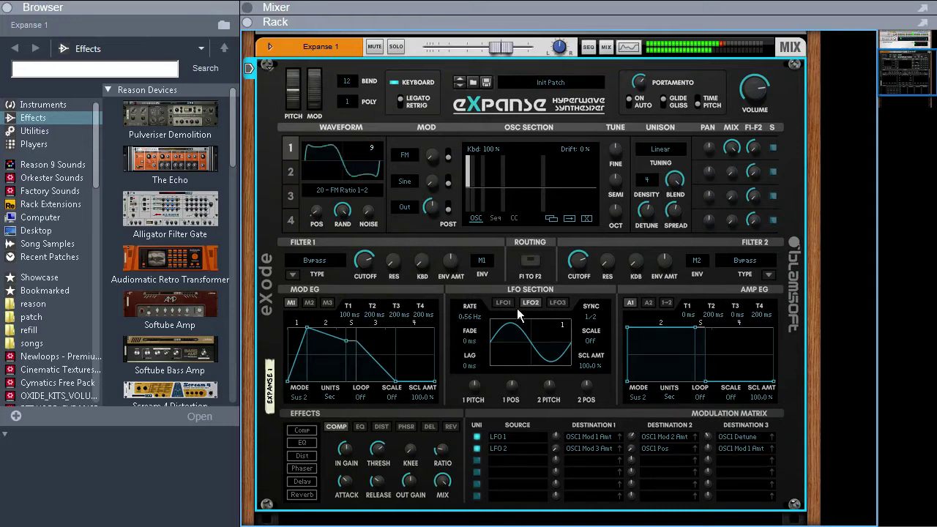
Raise the amount of oscillator 1's Sine modulation slightly
{"action": "left_click_drag", "start_coordinate": [432, 188], "coordinate": [435, 167]}
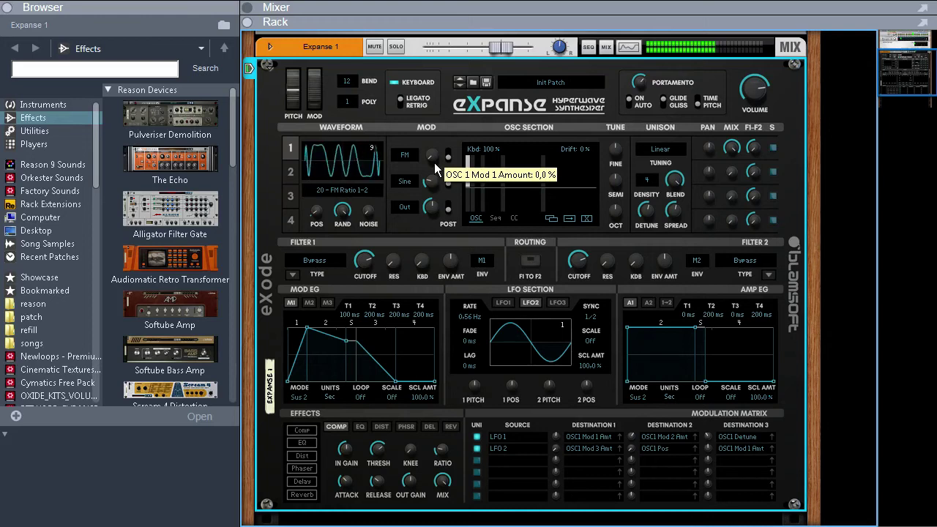
{"action": "left_click_drag", "start_coordinate": [431, 180], "coordinate": [437, 177]}
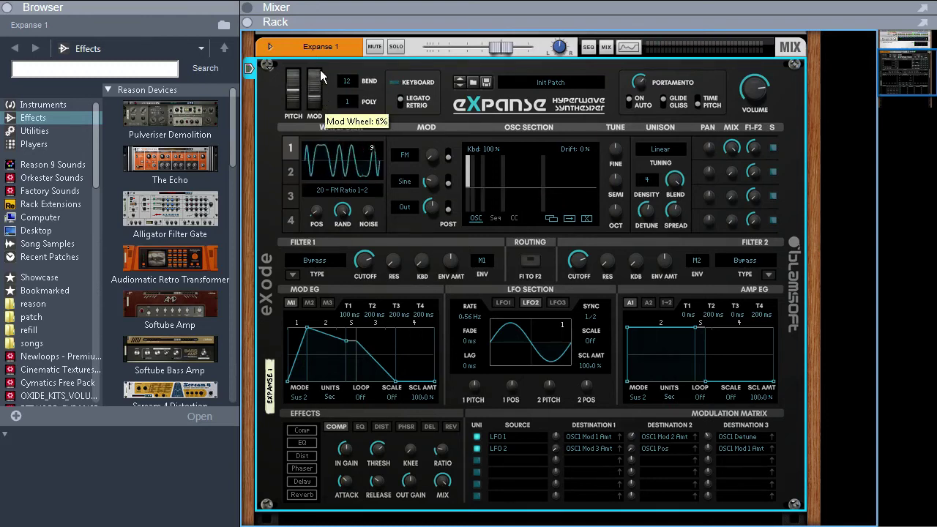
Route the Mod Wheel to LFO1 Rate and LFO2 Rate in the third row of the modulation matrix
{"action": "left_click", "coordinate": [516, 460]}
{"action": "left_click", "coordinate": [558, 40]}
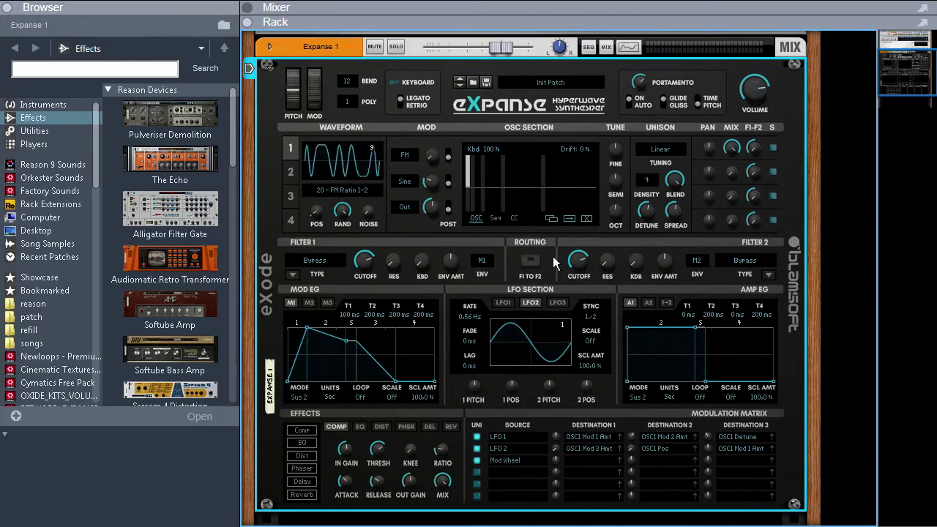
{"action": "left_click", "coordinate": [503, 303]}
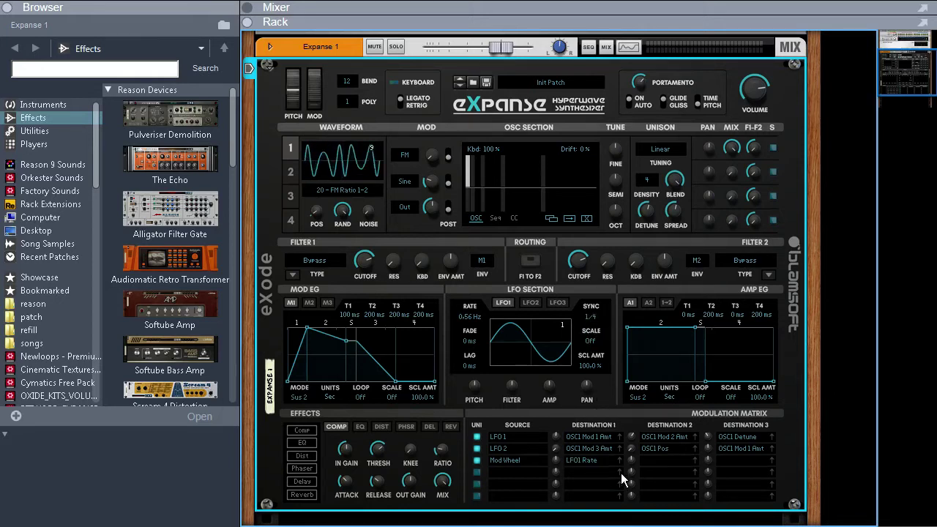
{"action": "left_click", "coordinate": [532, 302]}
{"action": "left_click", "coordinate": [696, 465]}
{"action": "left_click", "coordinate": [640, 381]}
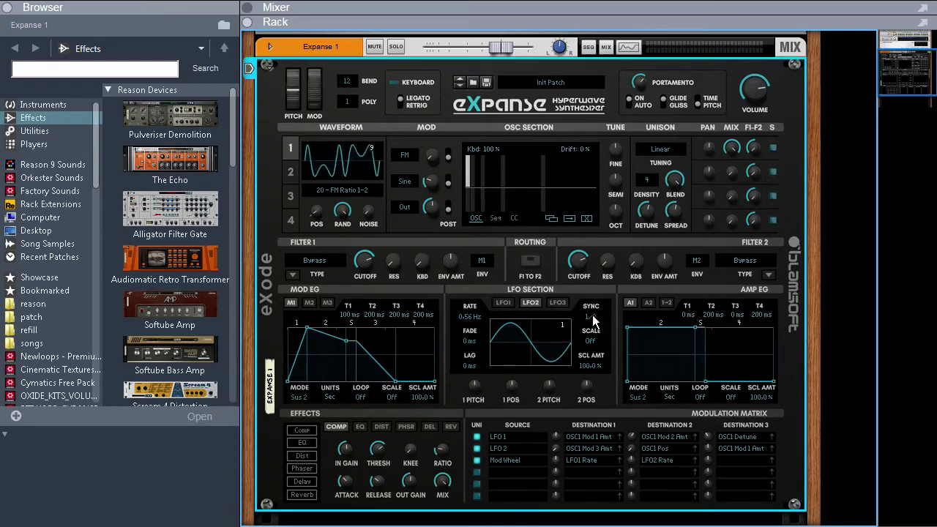
Set the Mod Wheel's modulation amount for LFO1 Rate to 37.5%, raise its LFO2 Rate amount, and try out the mod wheel
{"action": "left_click_drag", "start_coordinate": [558, 463], "coordinate": [568, 449]}
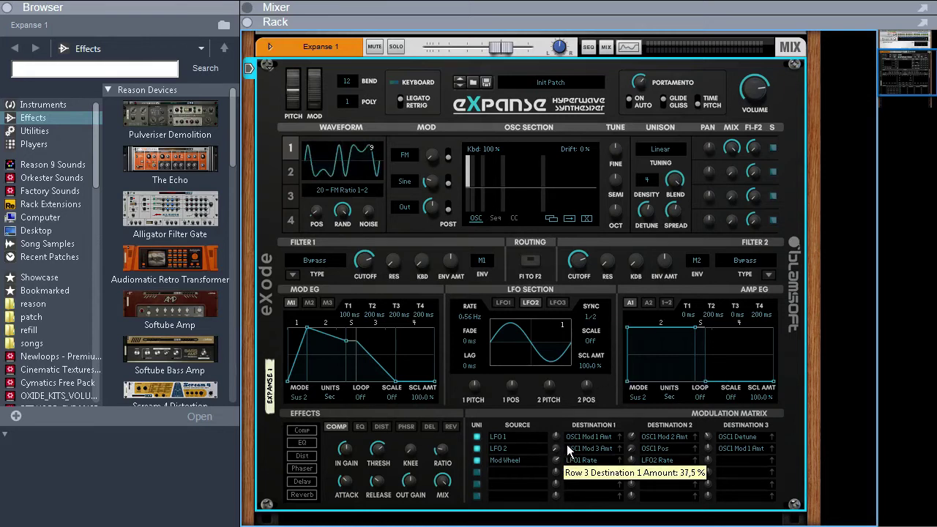
{"action": "left_click_drag", "start_coordinate": [628, 462], "coordinate": [636, 443]}
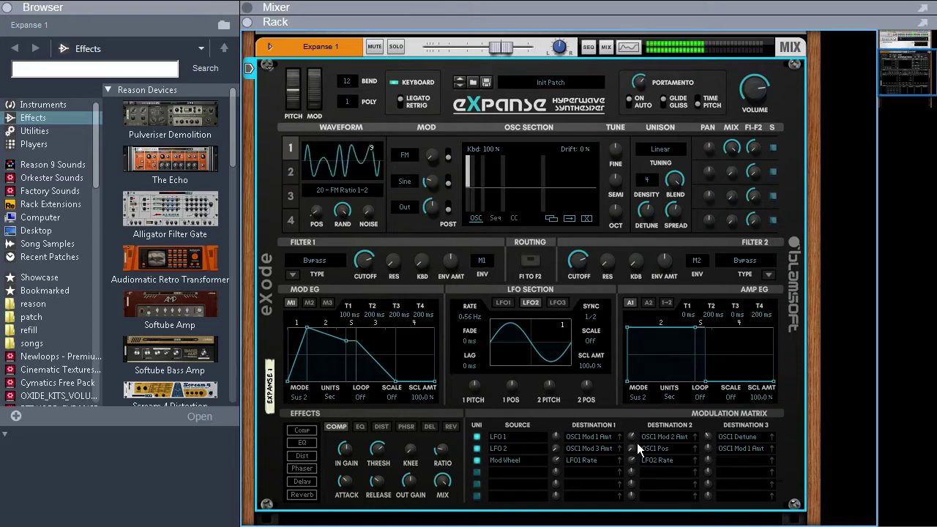
{"action": "mouse_move", "coordinate": [316, 101]}
{"action": "left_mouse_down"}
{"action": "mouse_move", "coordinate": [318, 42]}
{"action": "mouse_move", "coordinate": [326, 91]}
{"action": "left_mouse_up"}
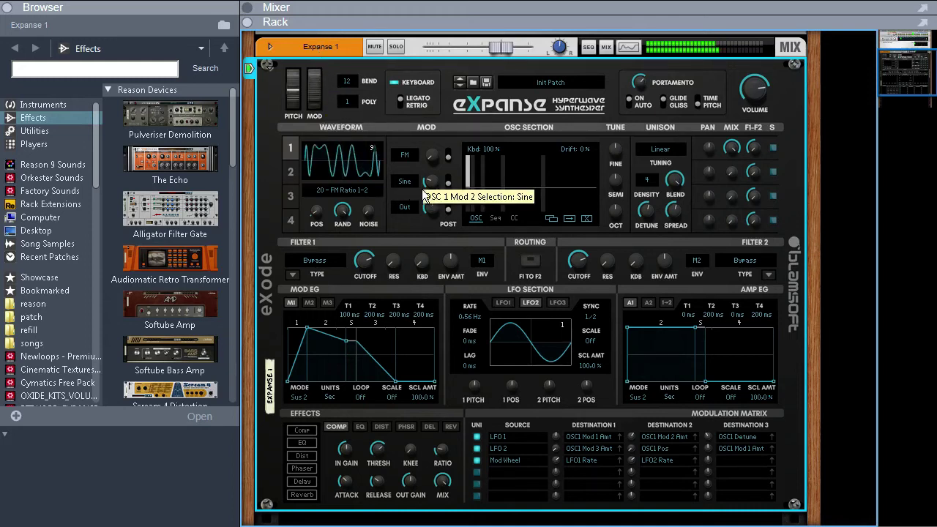
Lower oscillator 1's Sine modulation amount and adjust its FM modulation amount
{"action": "left_click_drag", "start_coordinate": [432, 183], "coordinate": [432, 195]}
{"action": "left_click_drag", "start_coordinate": [433, 157], "coordinate": [433, 180]}
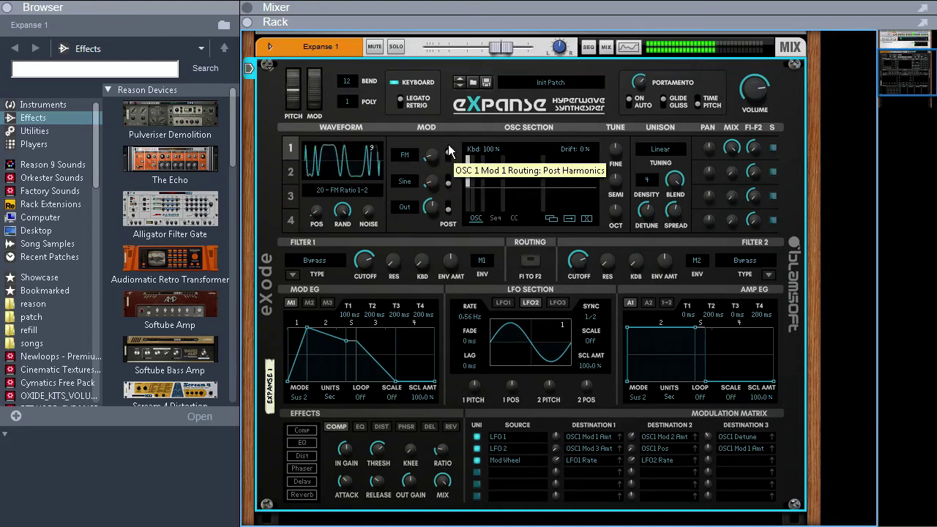
{"action": "mouse_move", "coordinate": [474, 186]}
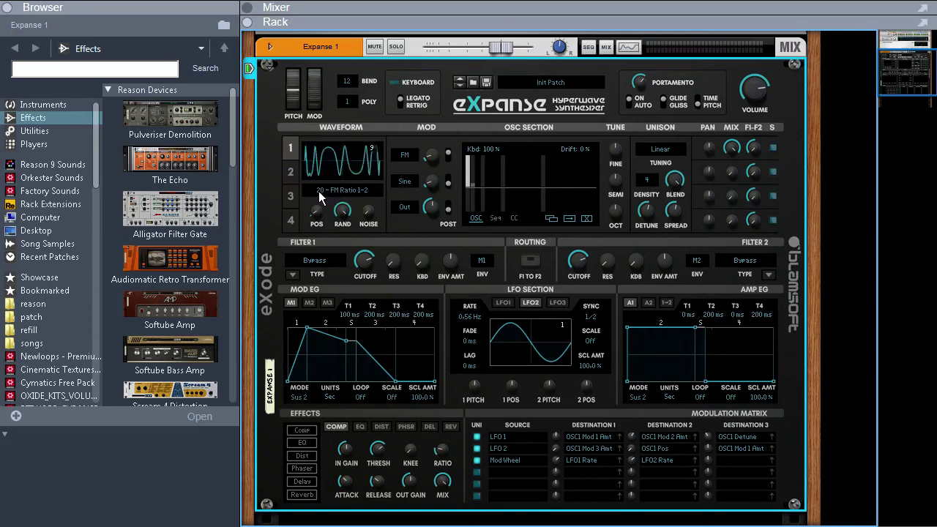
Switch oscillator 1's wavetable to 50 - Viking and raise its FM modulation amount to 14.1%
{"action": "left_click_drag", "start_coordinate": [318, 191], "coordinate": [327, 99]}
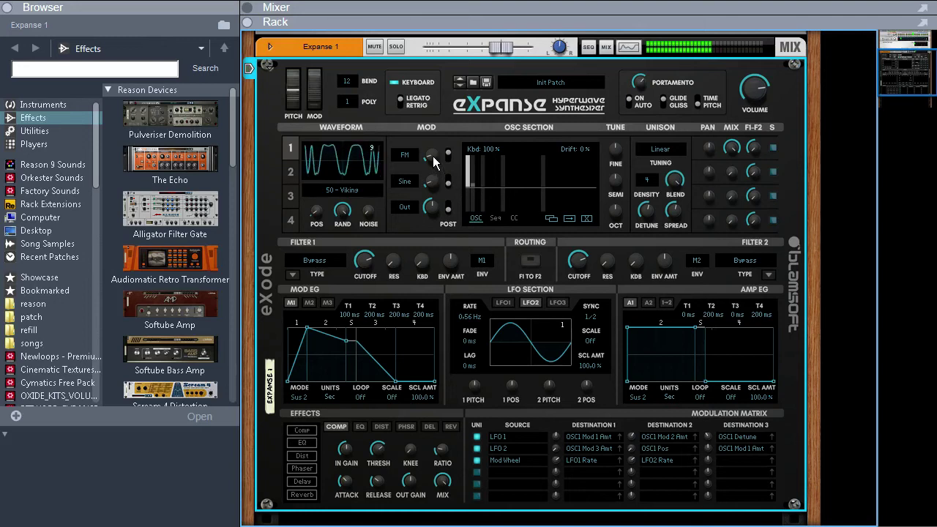
{"action": "mouse_move", "coordinate": [433, 158]}
{"action": "scroll", "coordinate": [433, 158], "scroll_direction": "up", "scroll_amount": 4}
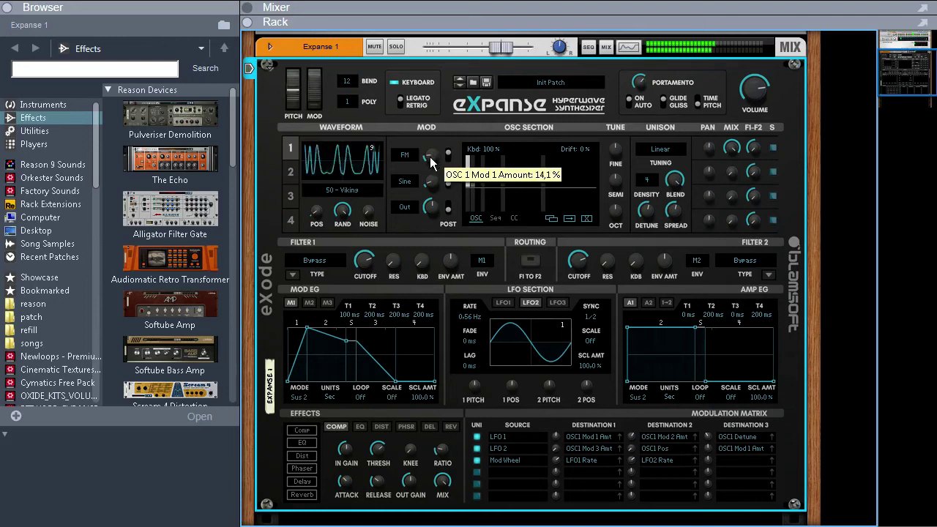
{"action": "mouse_move", "coordinate": [434, 221]}
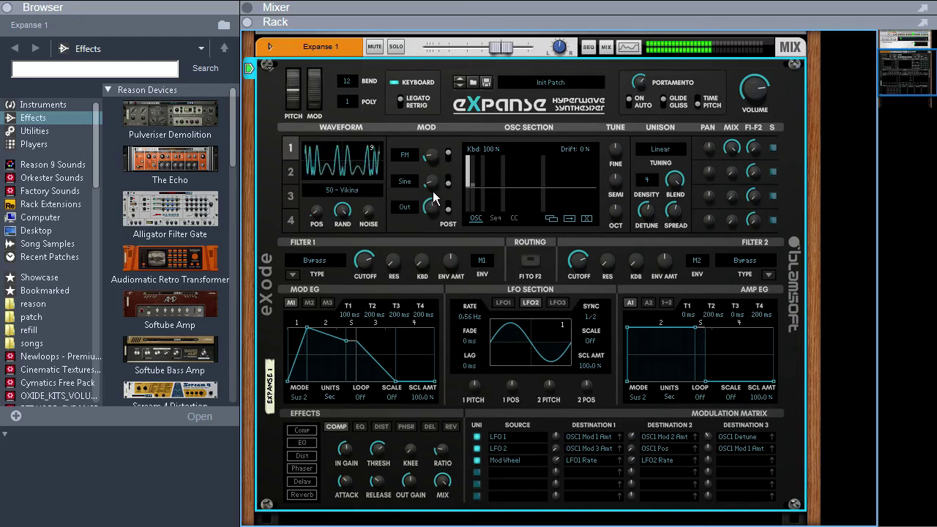
{"action": "mouse_move", "coordinate": [432, 183]}
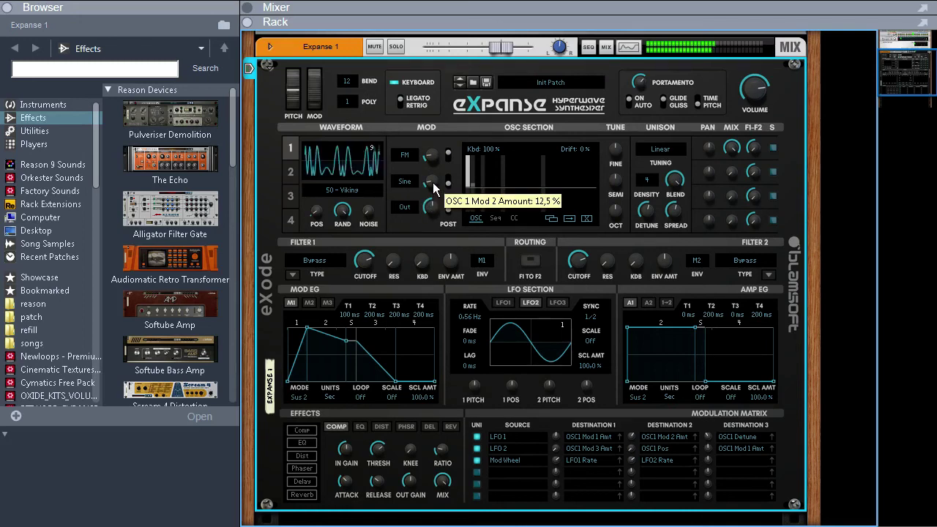
Try out the mod wheel on the Viking wavetable and reduce oscillator 1's FM modulation amount
{"action": "left_click_drag", "start_coordinate": [316, 100], "coordinate": [323, 131]}
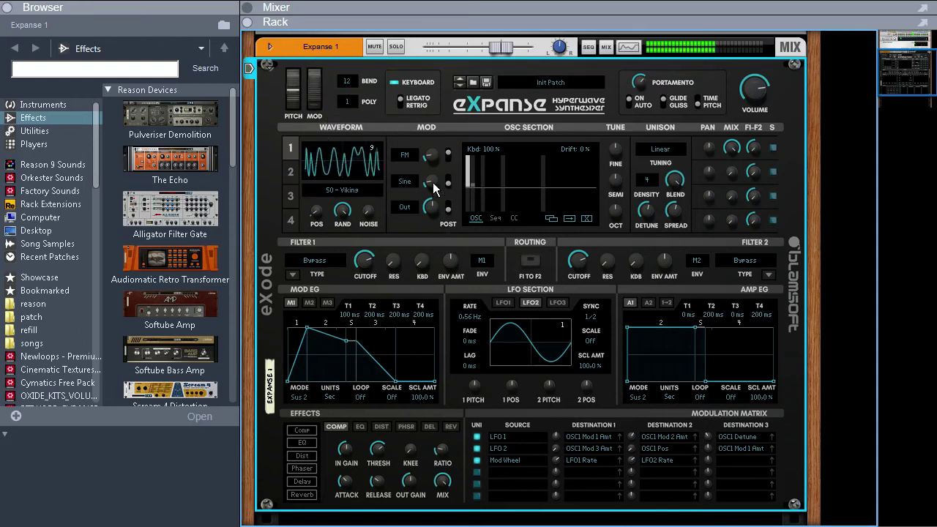
{"action": "mouse_move", "coordinate": [432, 183]}
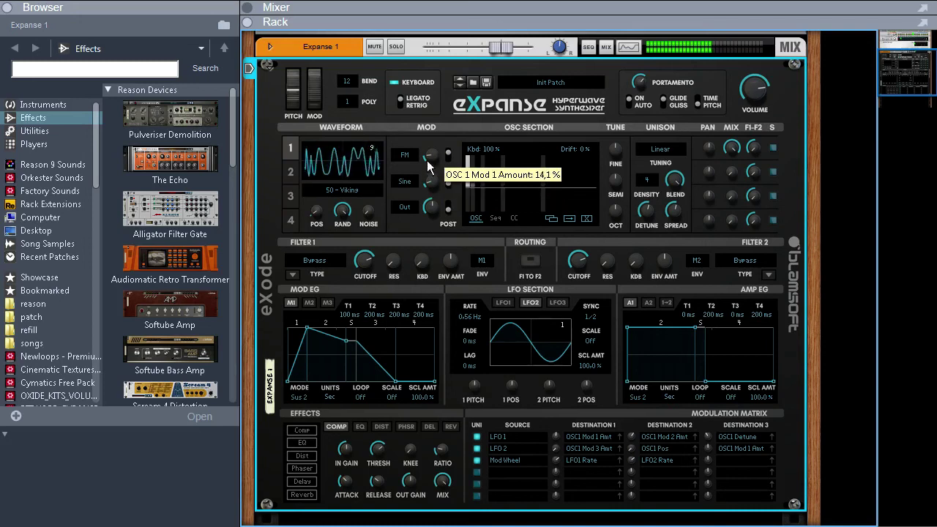
{"action": "left_click_drag", "start_coordinate": [427, 160], "coordinate": [434, 188]}
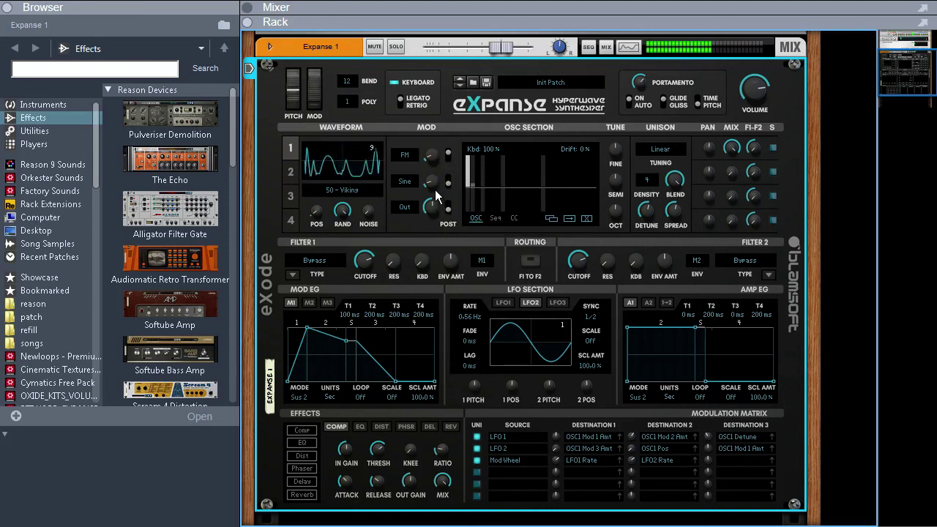